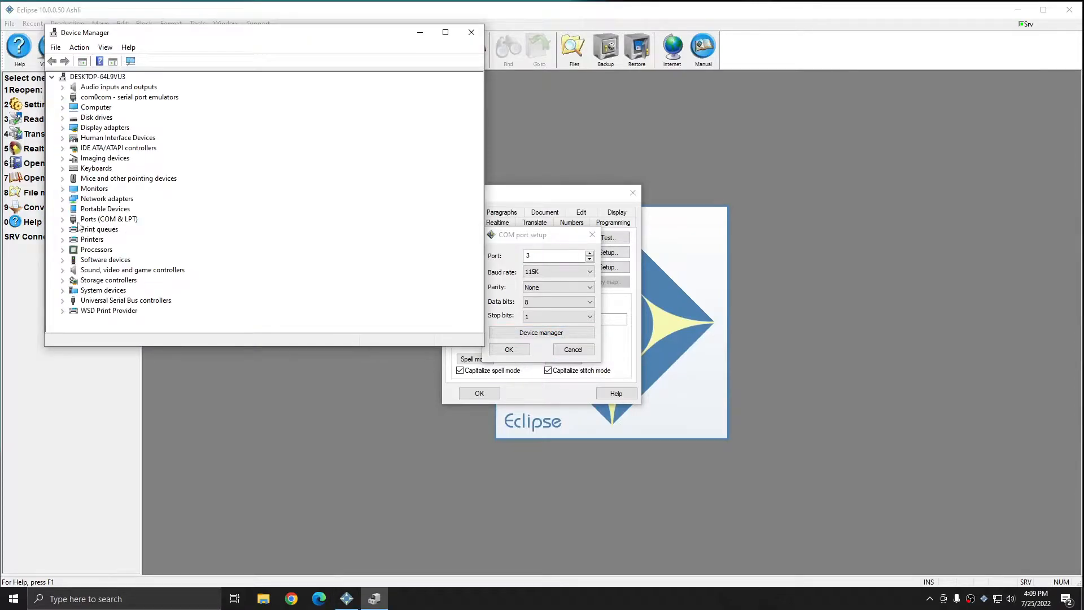
Step: Expand the Ports (COM & LPT) category in Device Manager to examine the COM ports, and close Device Manager and the COM port setup
left_click(68, 222)
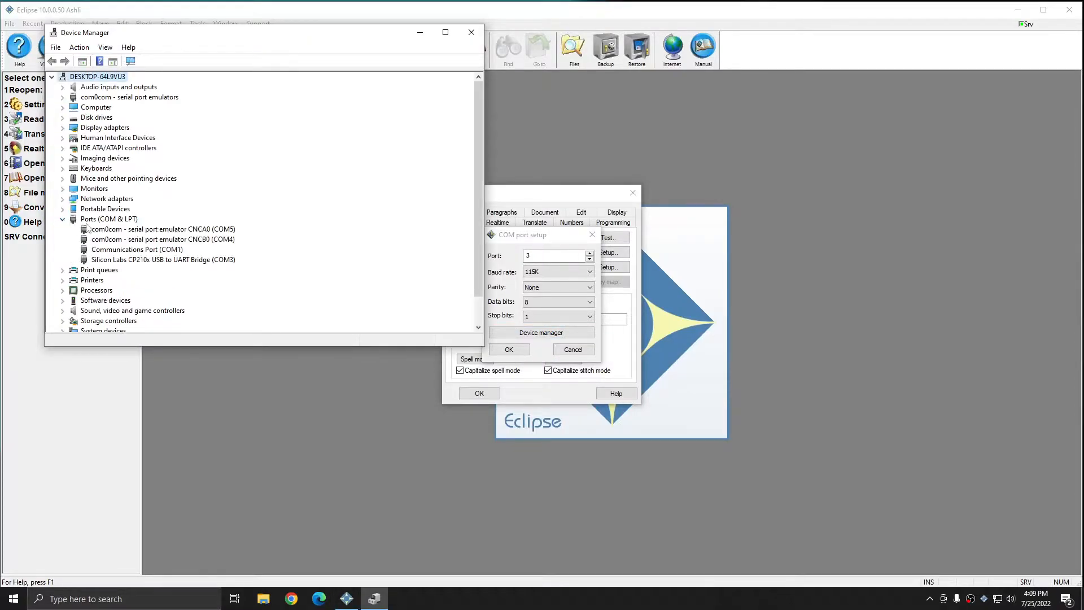
scroll(237, 214, "down", 1)
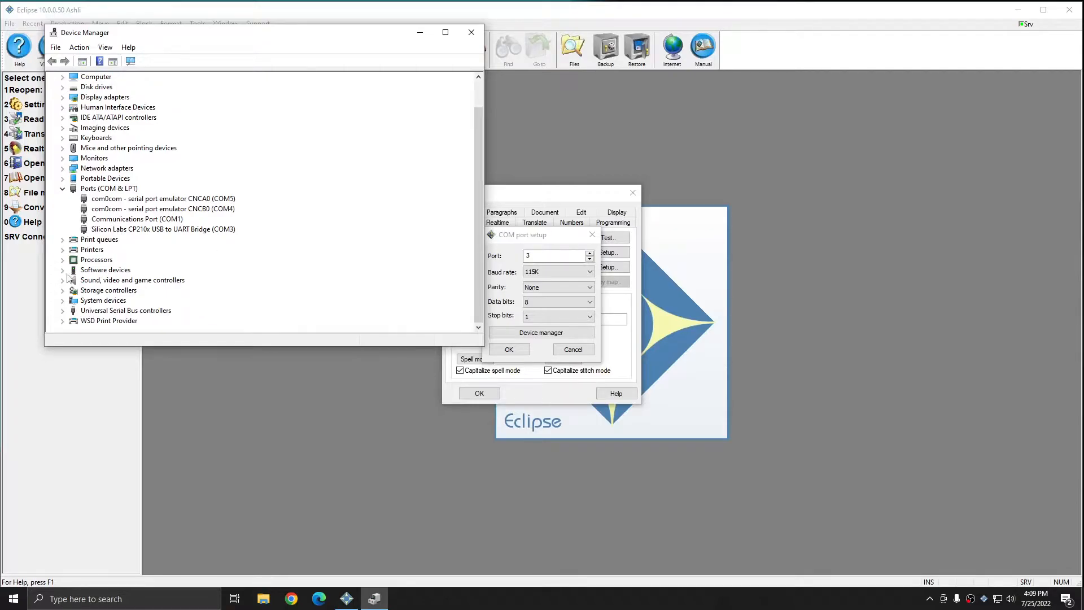
left_click(471, 32)
left_click(592, 235)
Step: Set the realtime input source to USB port and open Device Manager through its setup, closing it after viewing
left_click(544, 255)
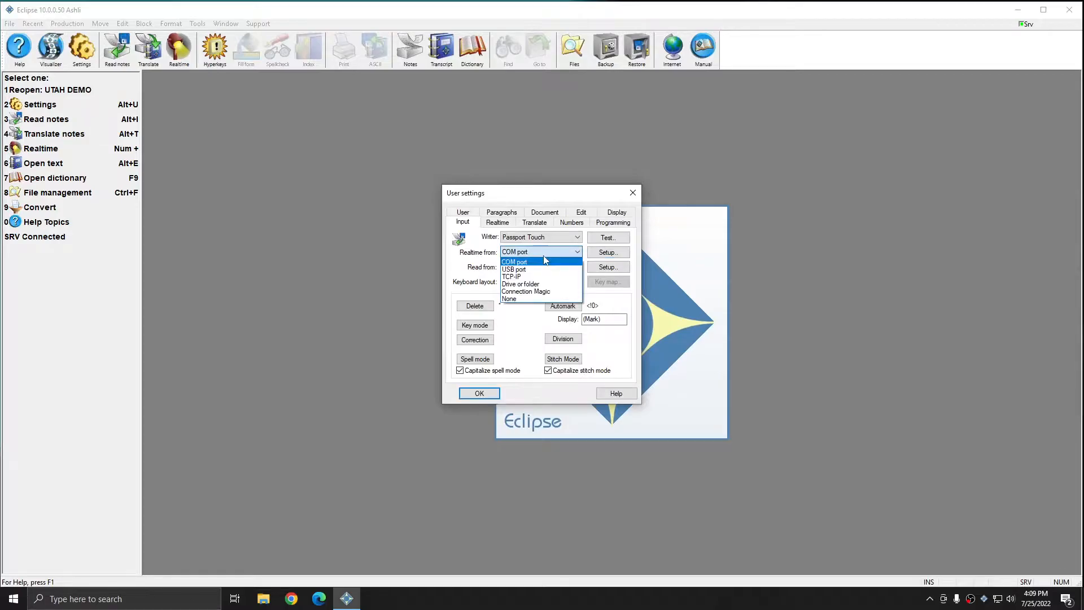
left_click(539, 266)
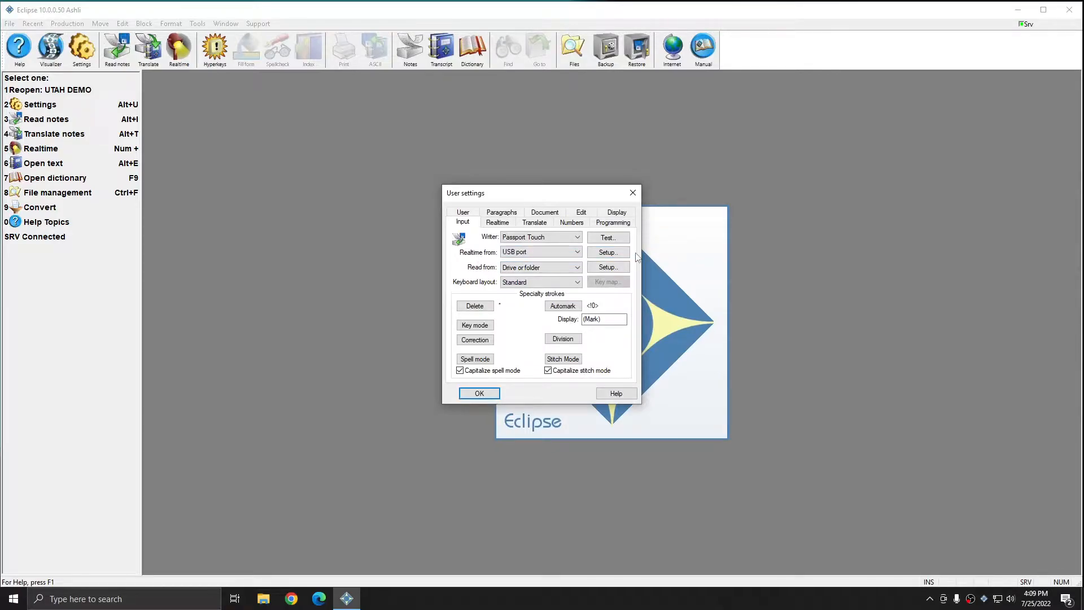
left_click(616, 254)
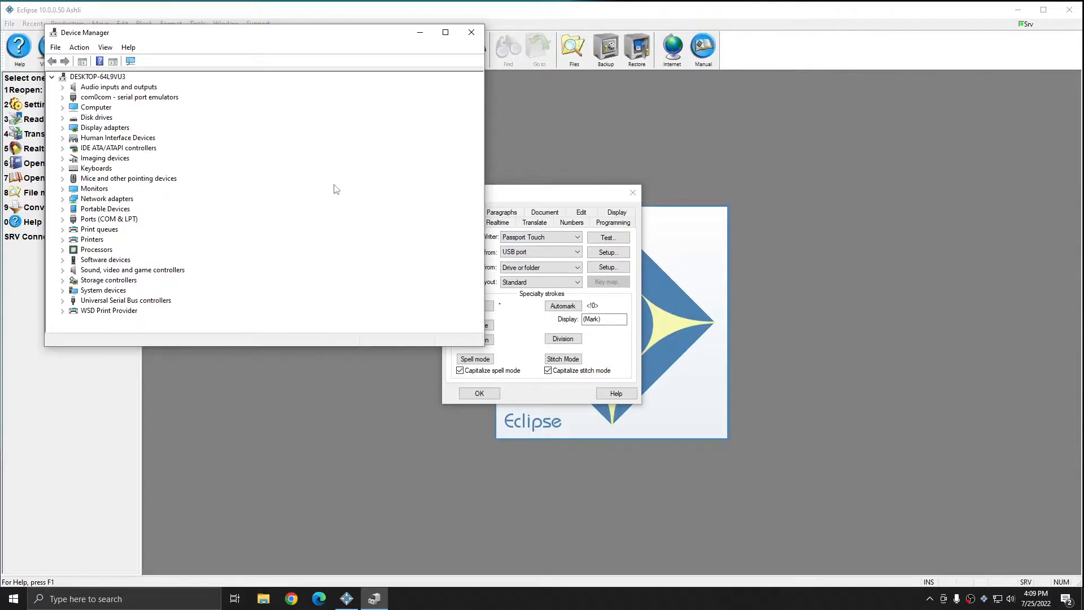
left_click(516, 256)
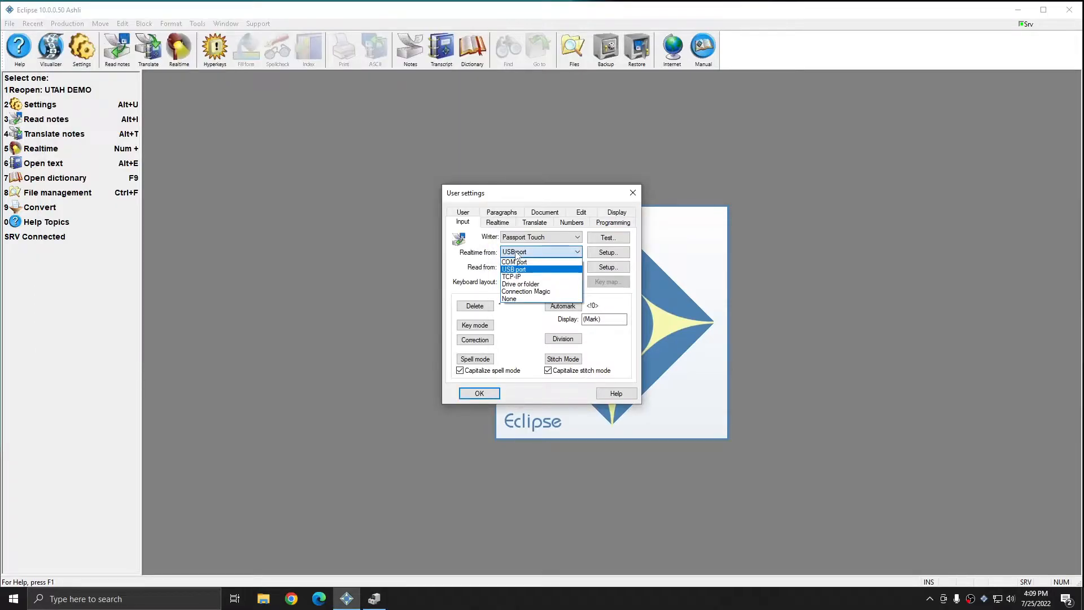
left_click(513, 268)
left_click(613, 252)
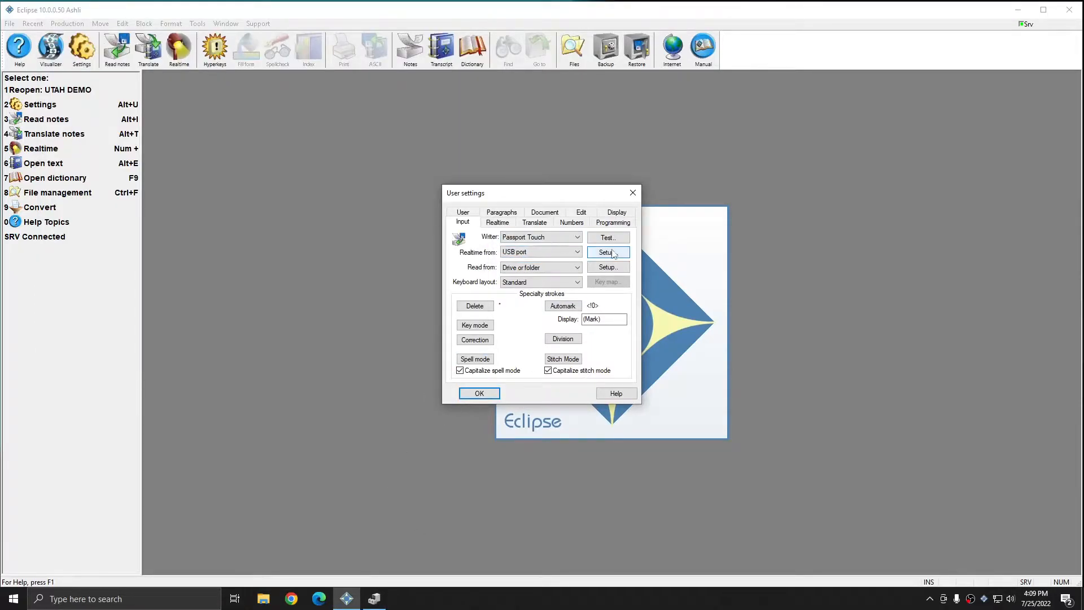
left_click(614, 254)
left_click(477, 31)
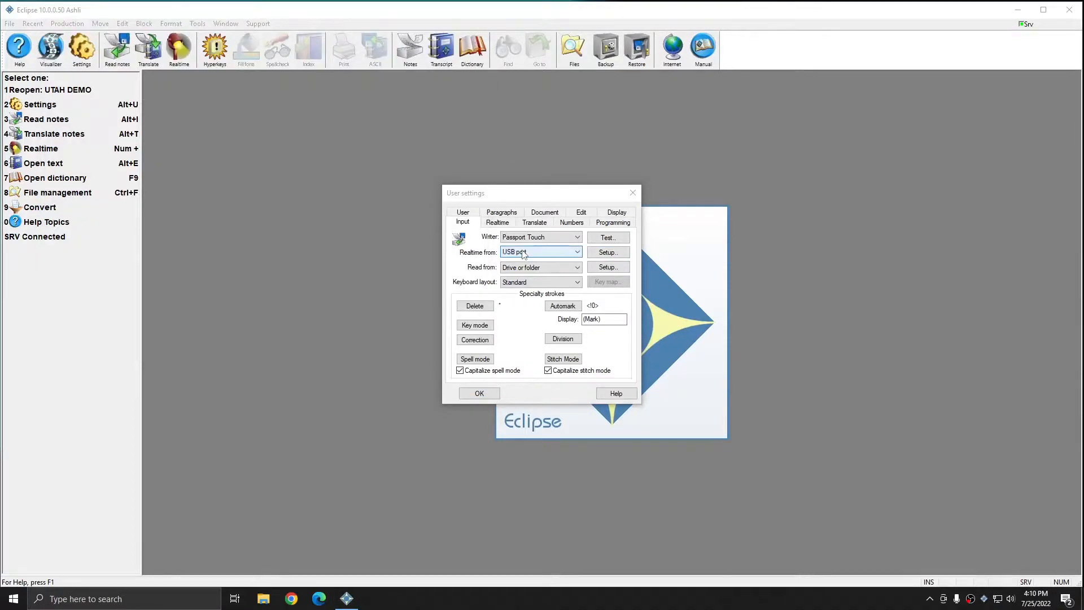
left_click(610, 253)
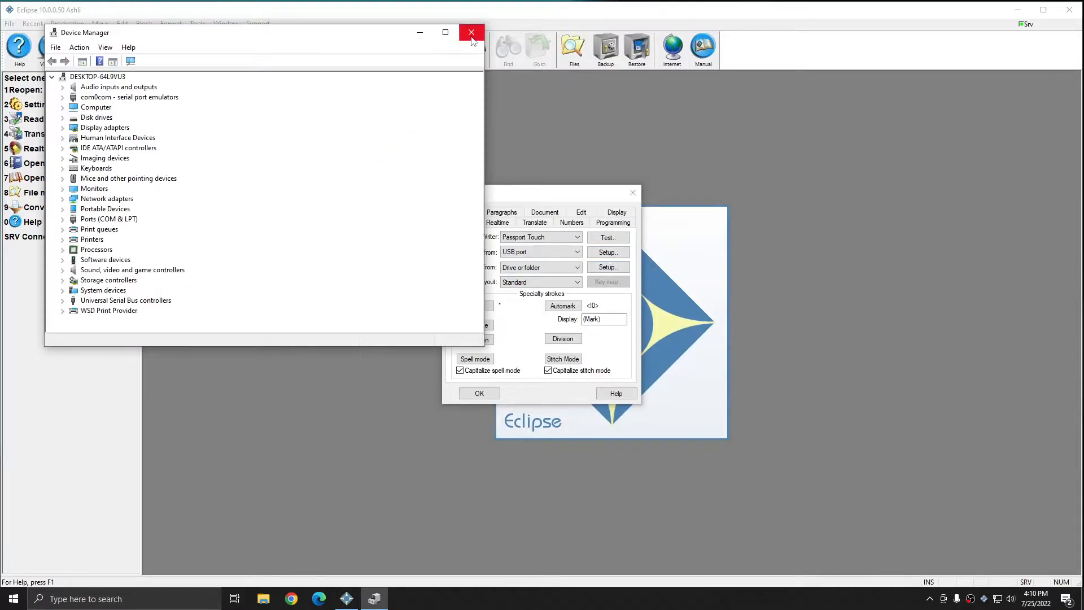
left_click(471, 33)
Step: Set the realtime input source to COM port and open Device Manager from its COM port setup
left_click(545, 252)
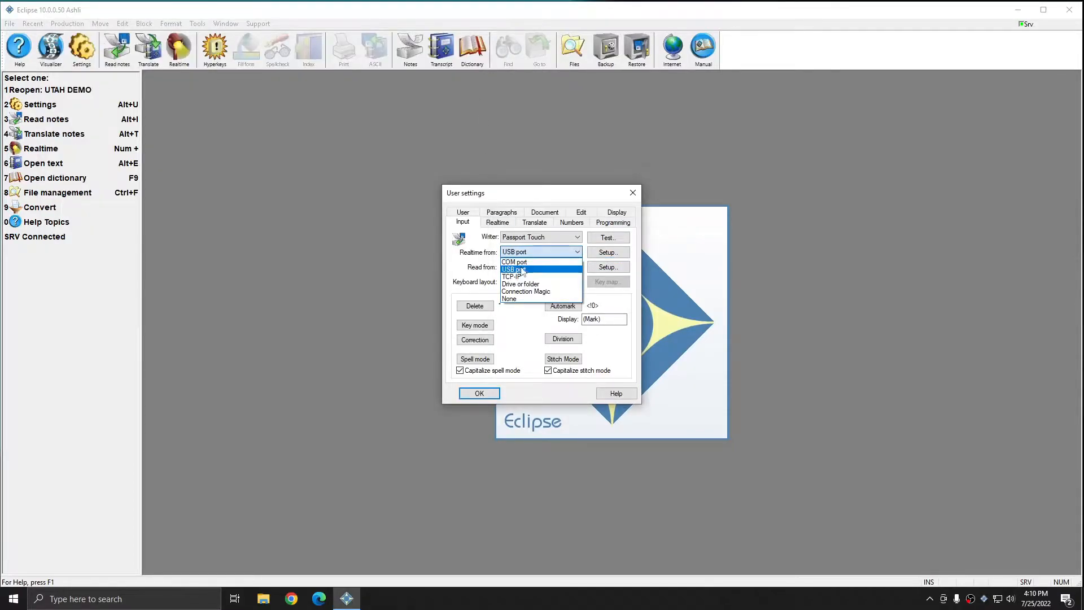
left_click(522, 274)
left_click(608, 252)
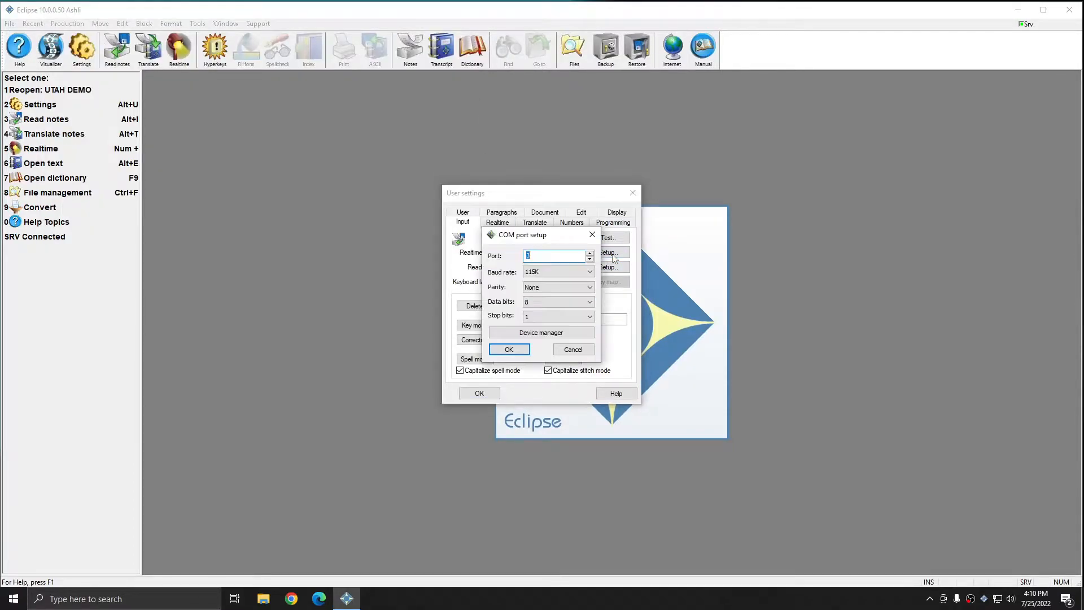
left_click(535, 337)
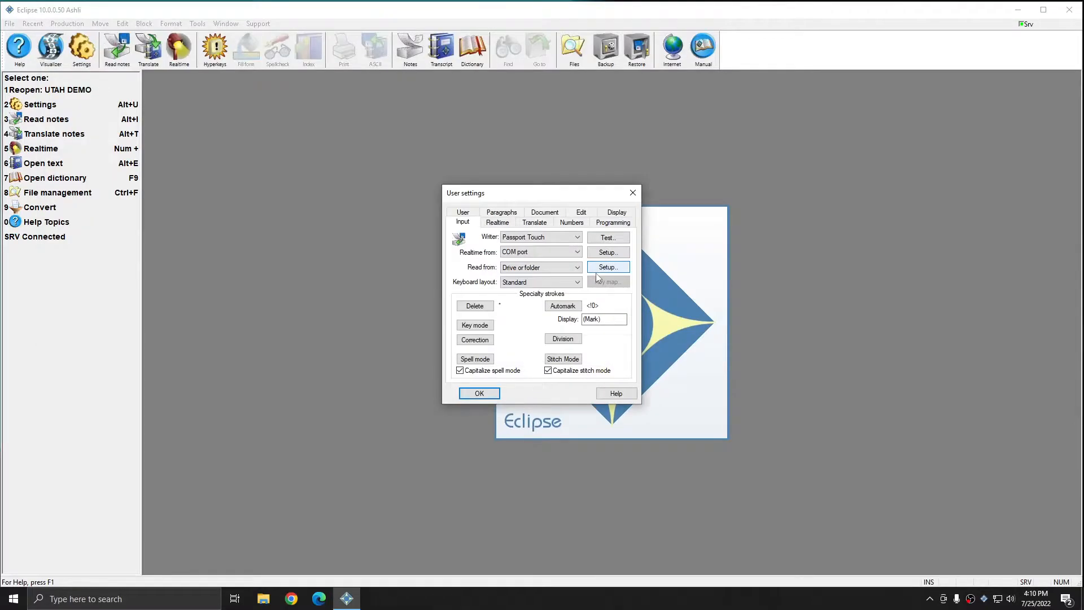
Step: Start a new realtime output format, open Device Manager from its COM port setup, and close Device Manager and the port setup
left_click(497, 223)
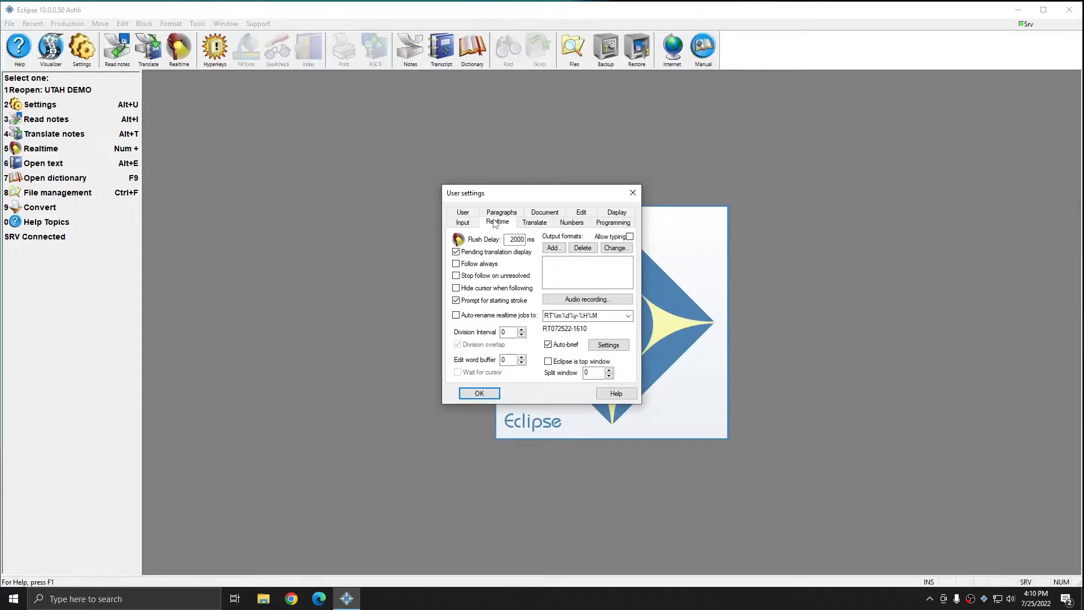
left_click(554, 250)
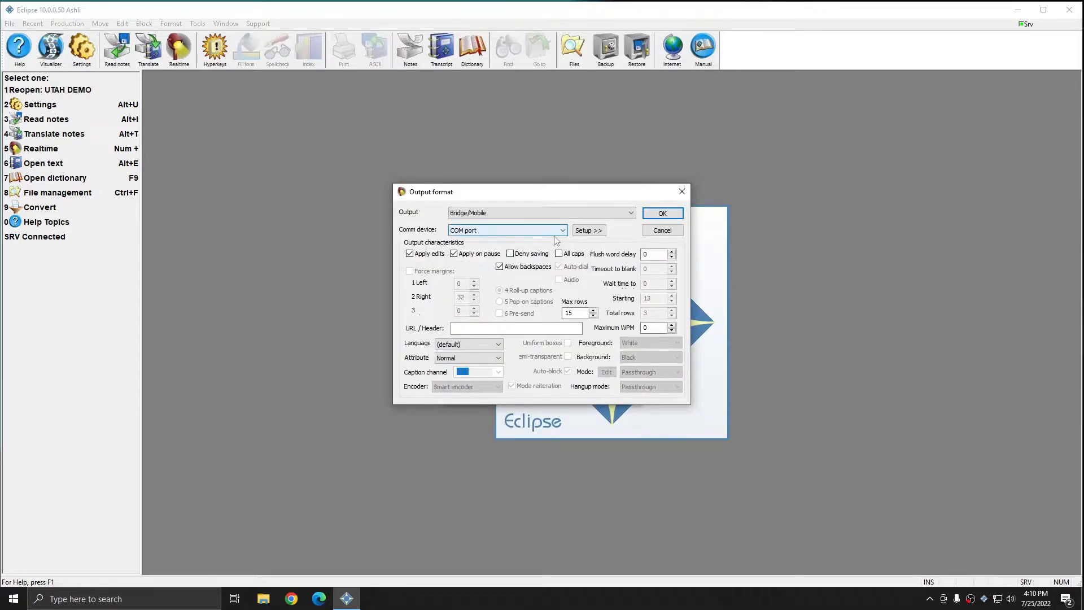
left_click(599, 234)
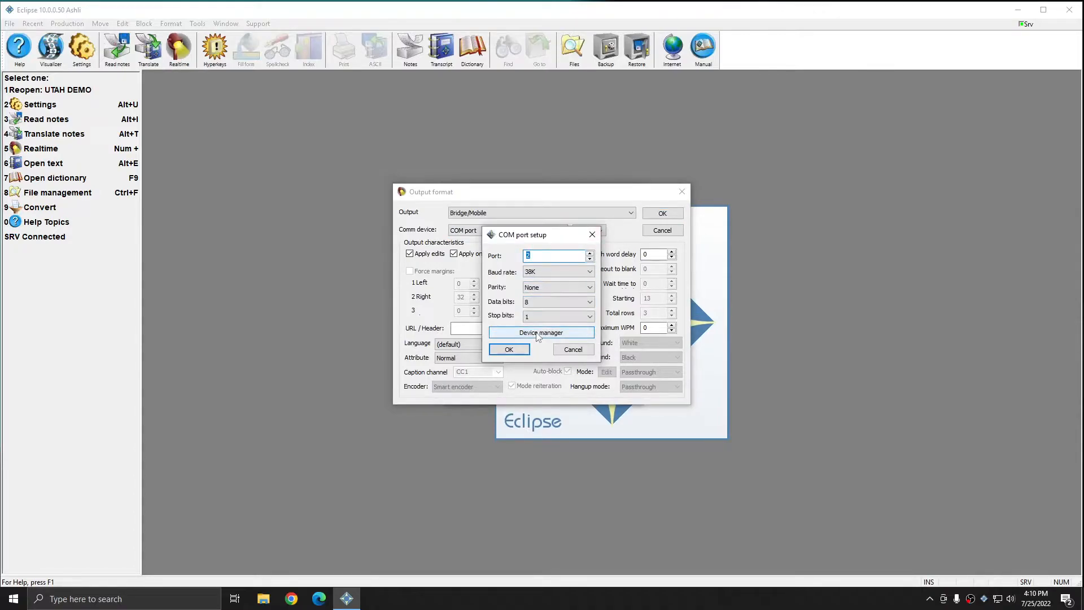
left_click(534, 334)
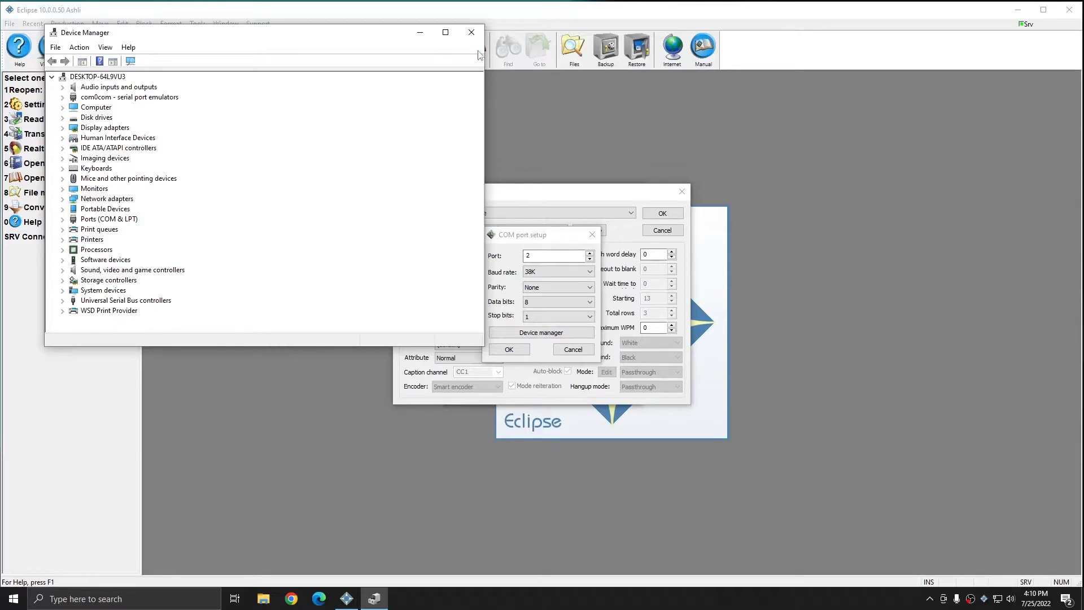
left_click(472, 33)
left_click(590, 233)
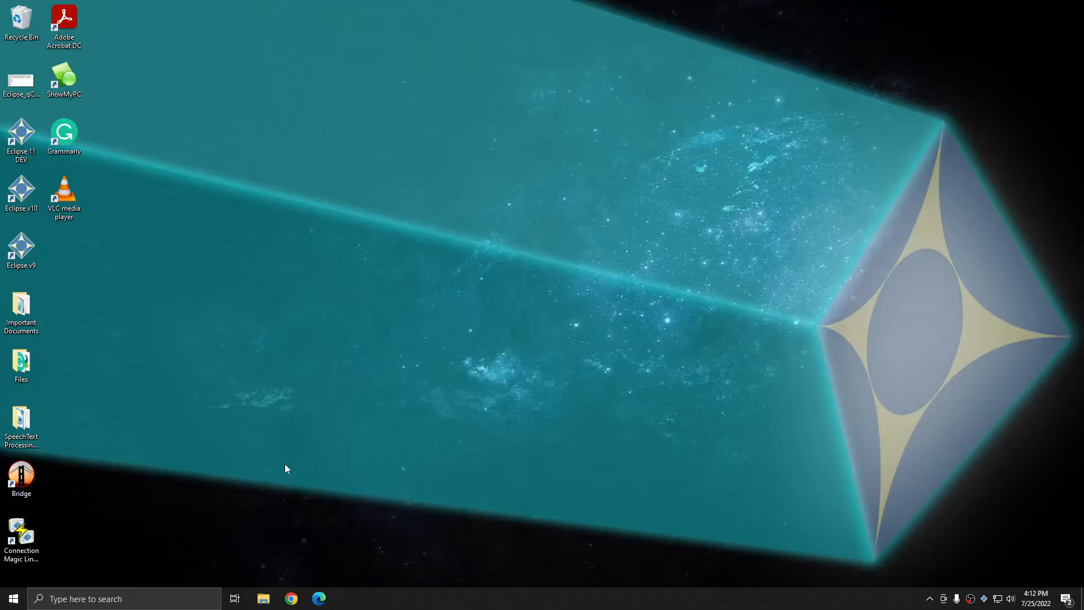
Step: Launch Device Manager from the Windows Start shortcut list and close it
right_click(11, 600)
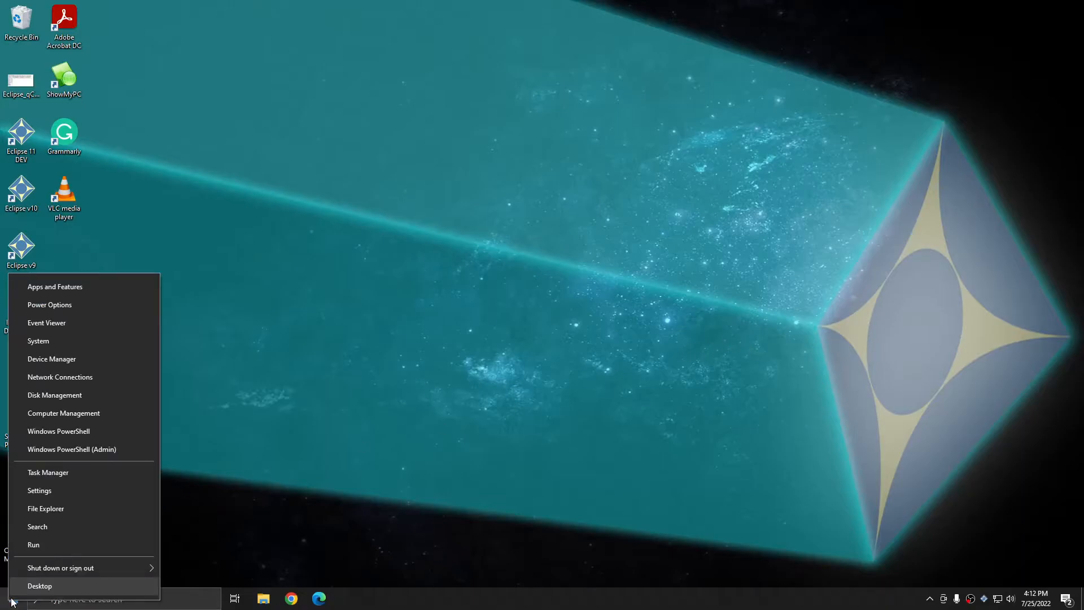
left_click(55, 359)
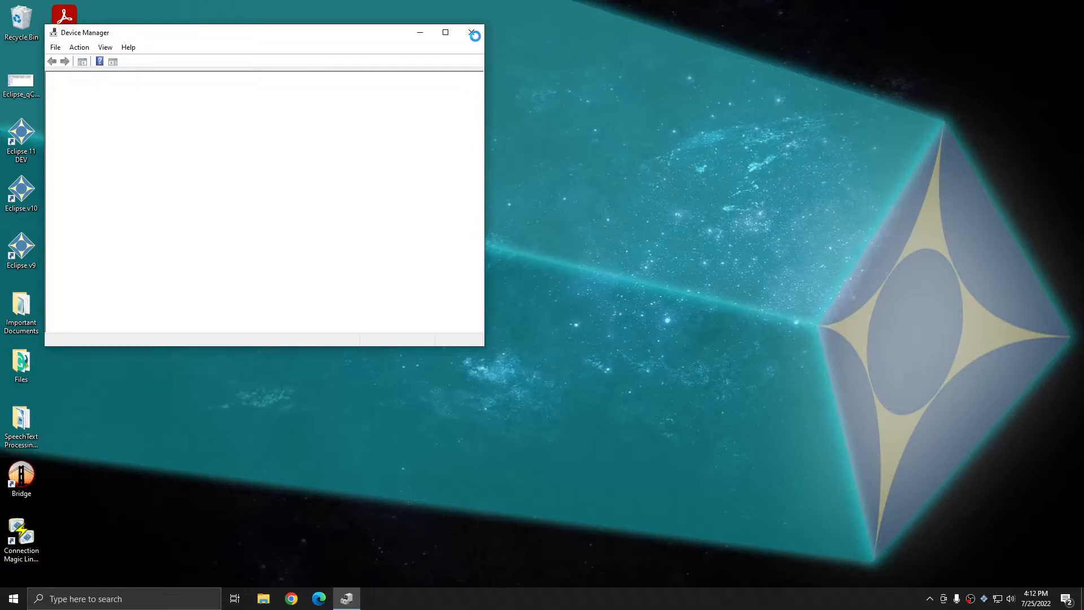
left_click(471, 32)
Step: Search Windows for "device", open Device Manager from the results and close it
left_click(13, 599)
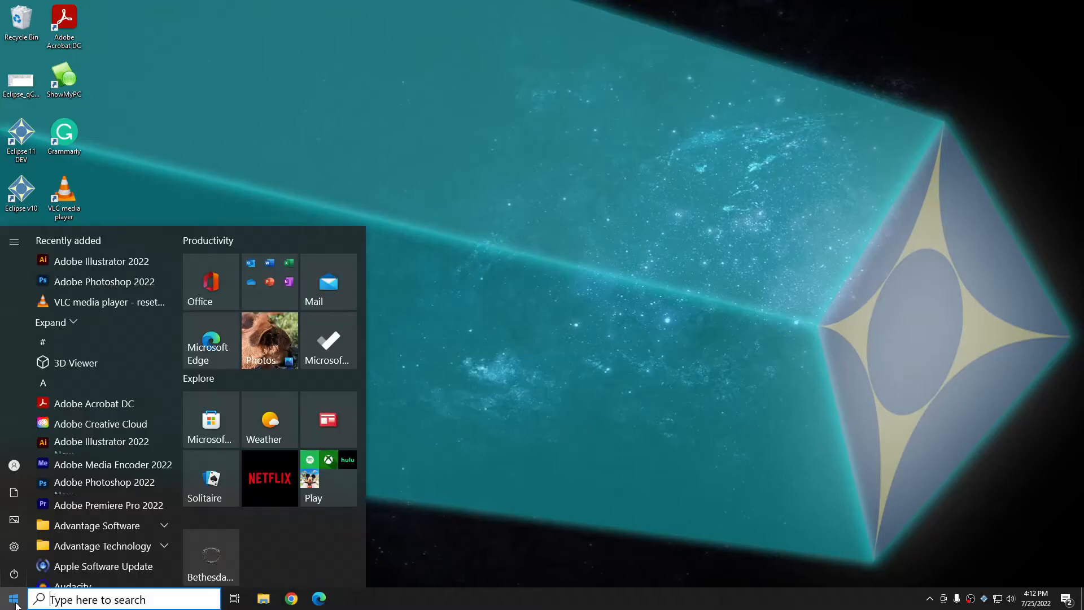
type("devoce")
key("BackSpace")
key("BackSpace")
key("BackSpace")
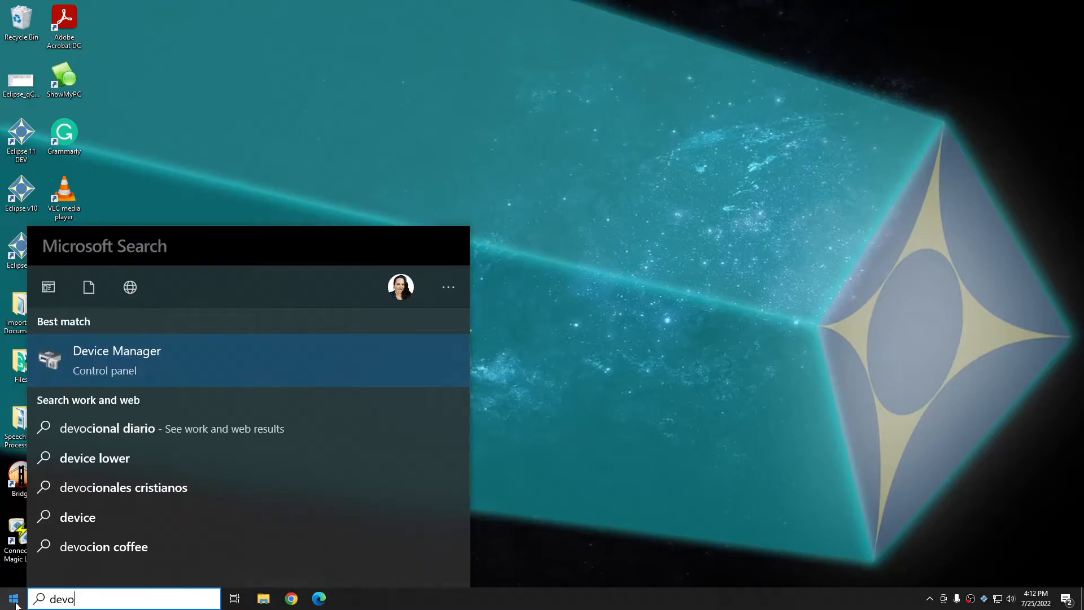
type("ice")
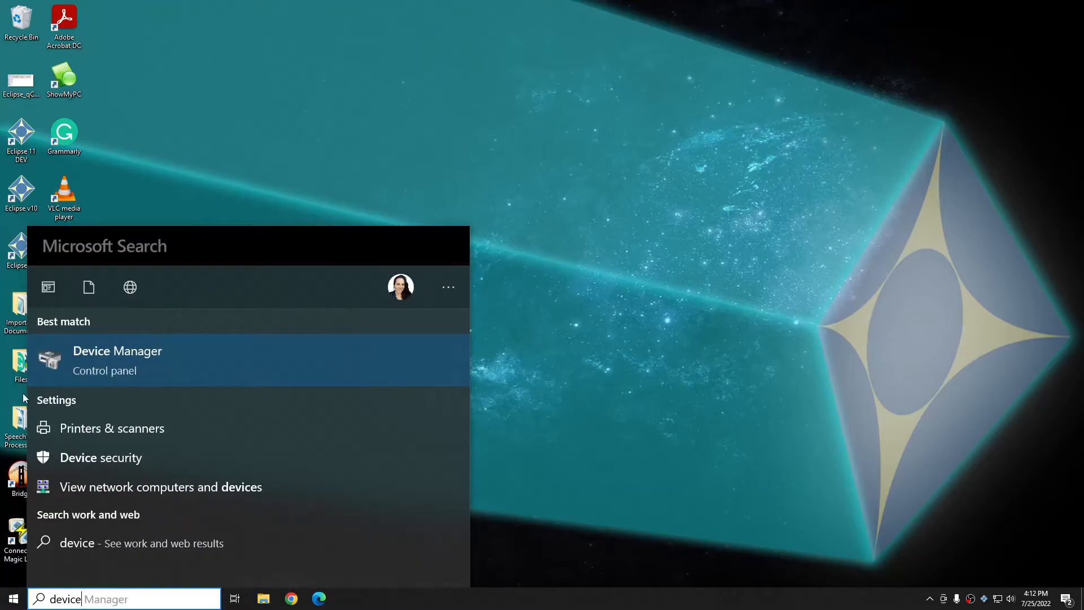
left_click(125, 369)
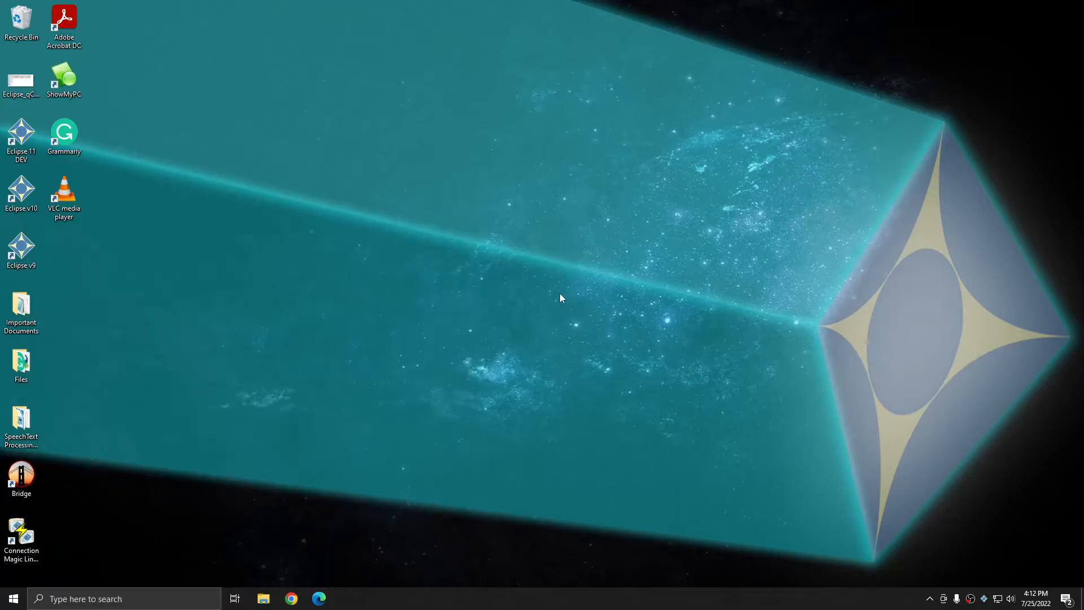
left_click(471, 33)
Step: Find and open Control Panel by searching "control", check its view options and open Device Manager from the large icons view
left_click(13, 600)
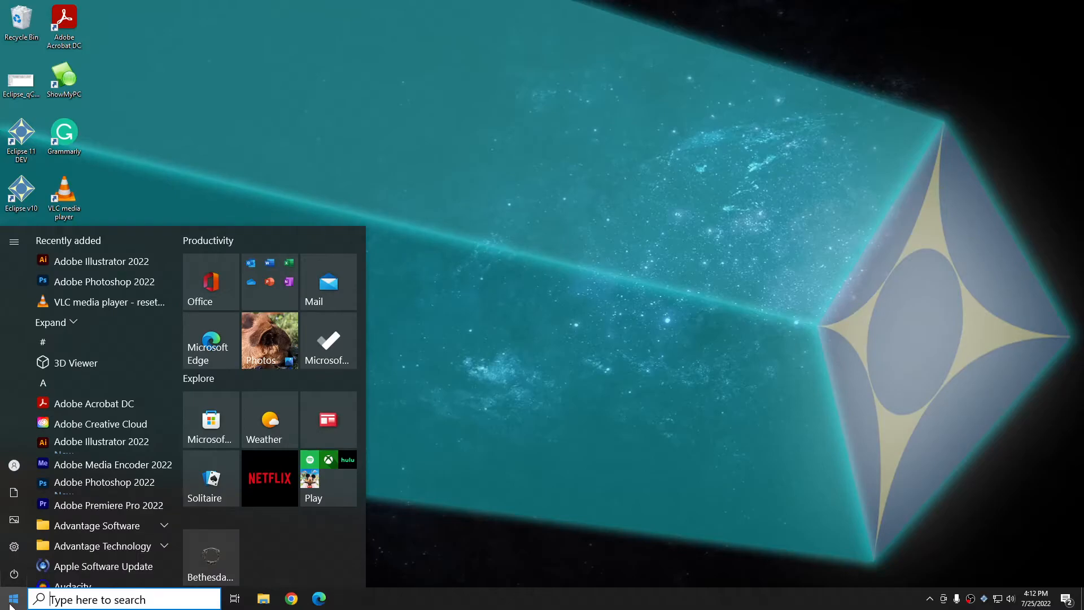
type("control")
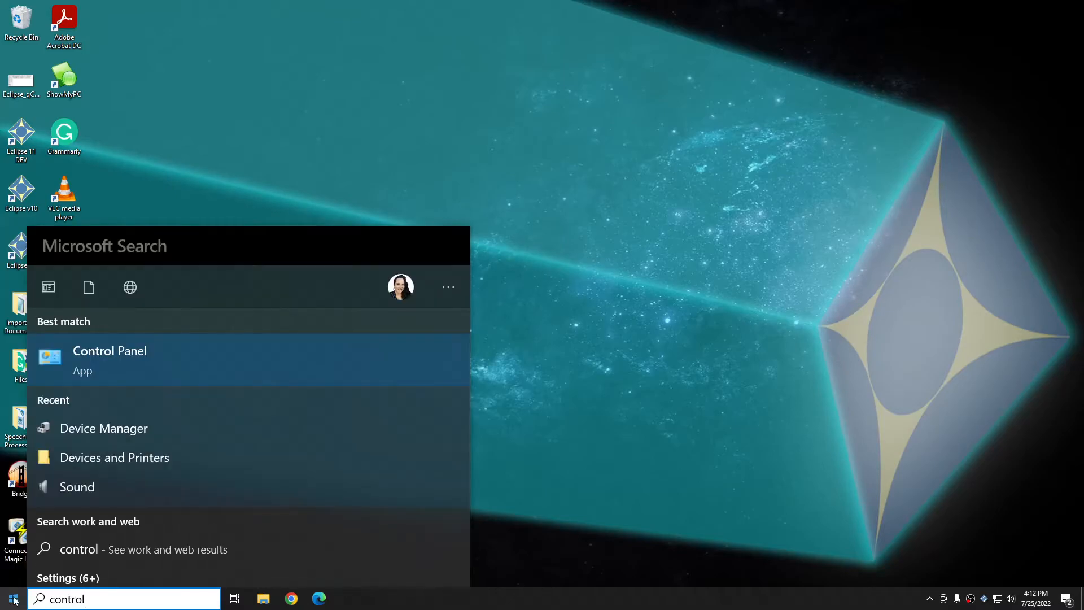
left_click(136, 360)
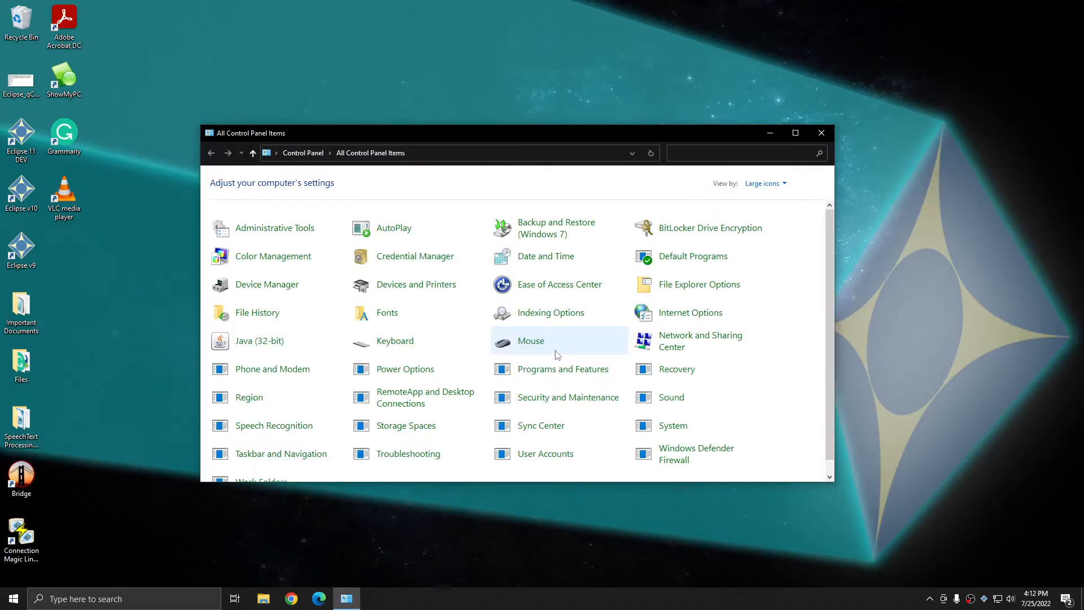
left_click(778, 187)
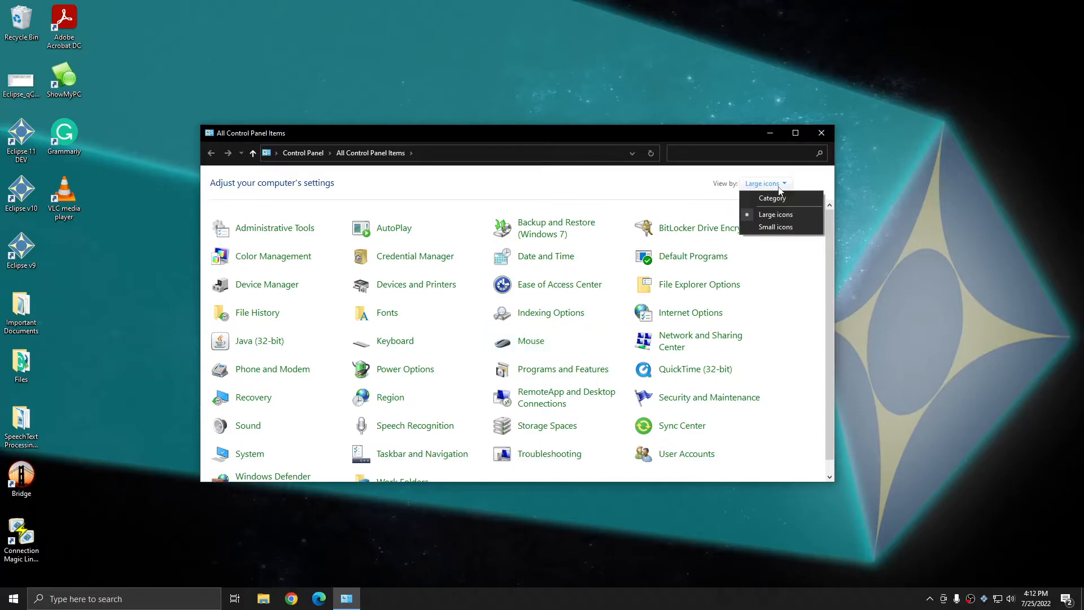
left_click(669, 186)
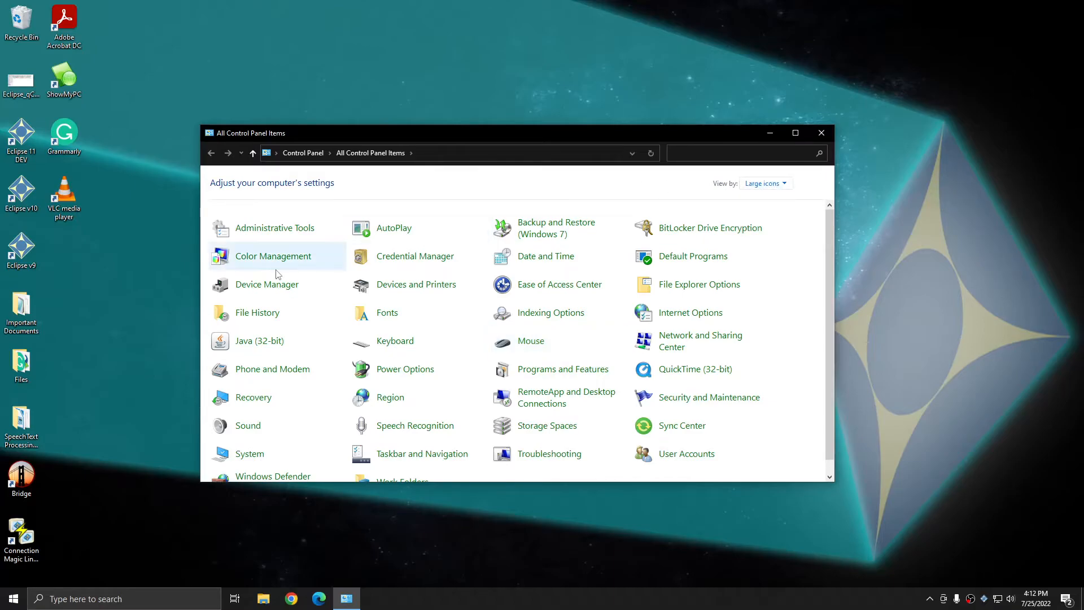
left_click(260, 297)
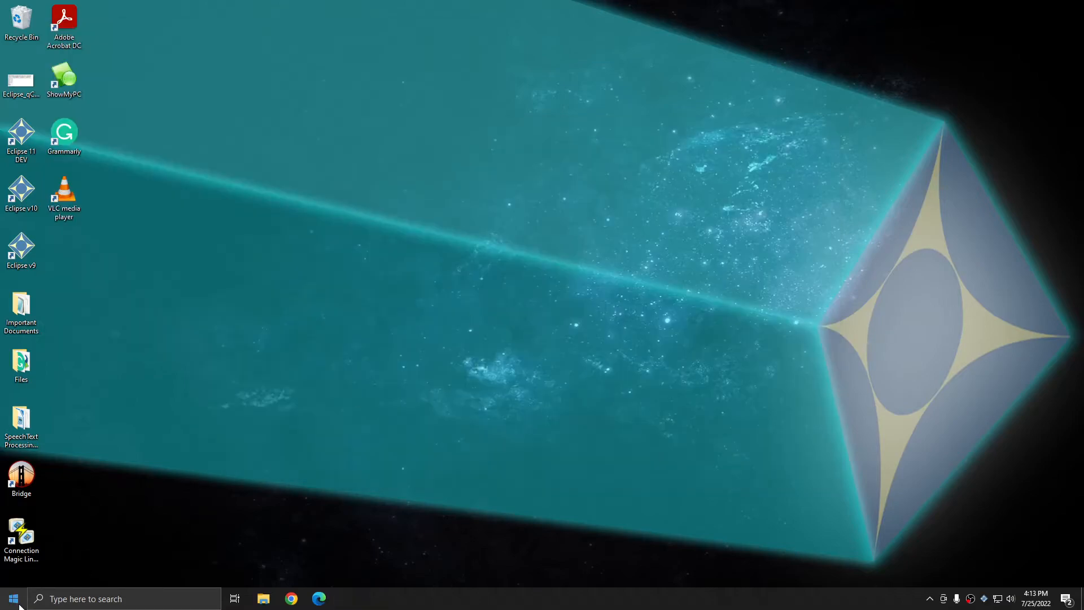
Step: Open Windows Settings, search for "device manager" and open Device Manager
left_click(17, 602)
left_click(14, 546)
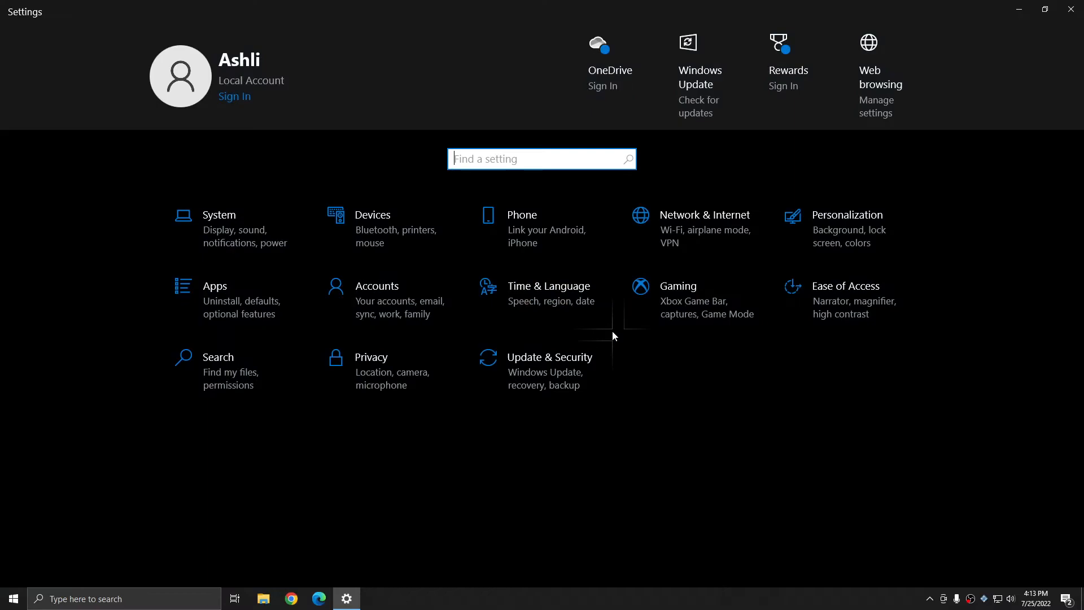
left_click(515, 158)
type("dev")
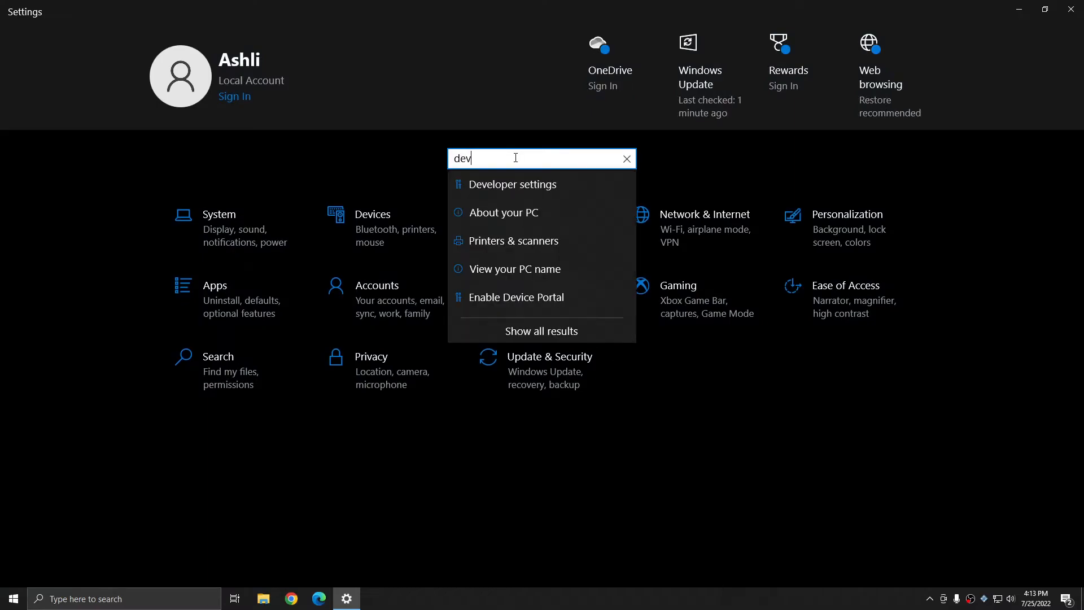
type("ice manager")
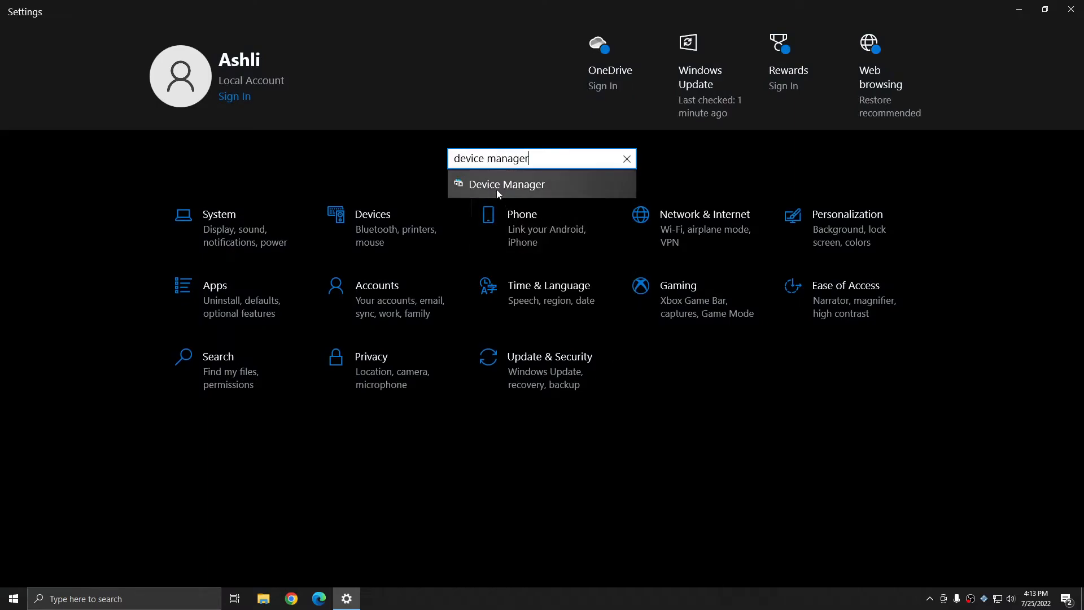
left_click(496, 189)
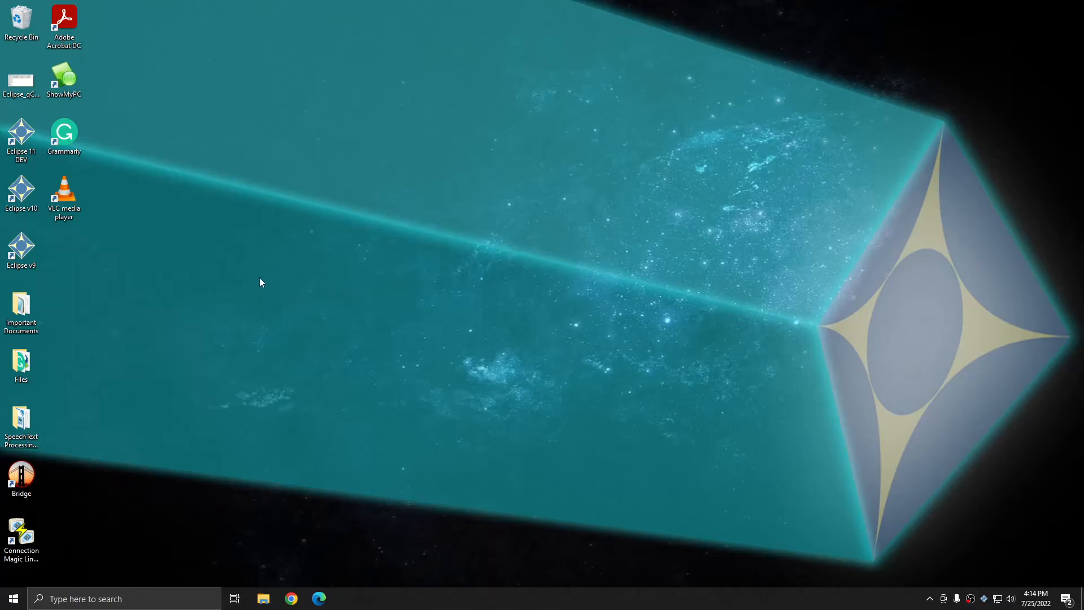
Step: Start a new desktop shortcut and set its item location to %windir%\system32\devmgmt.msc
right_click(371, 272)
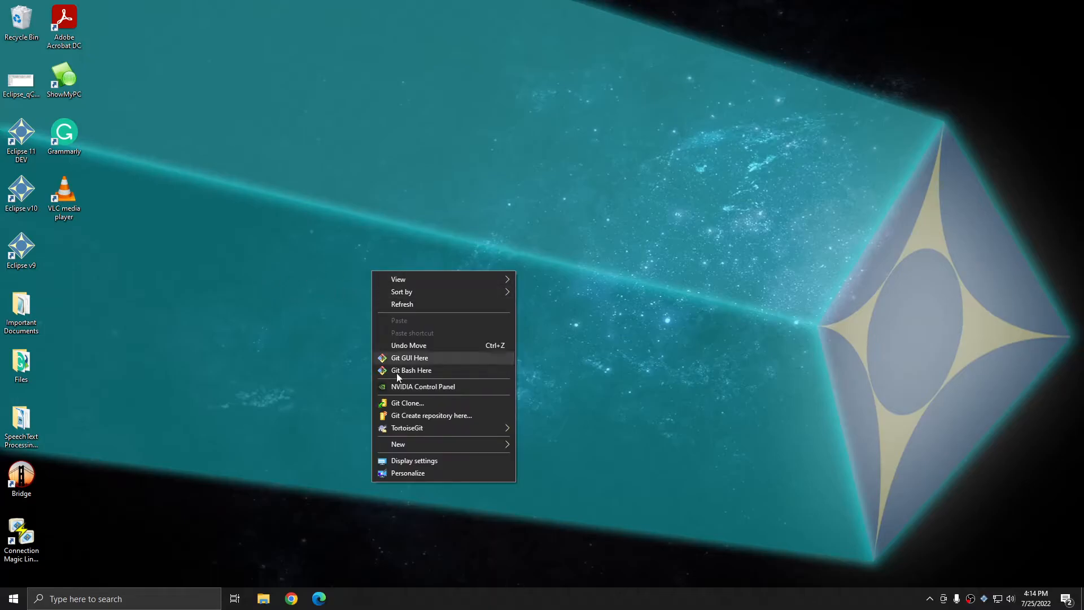
mouse_move(422, 446)
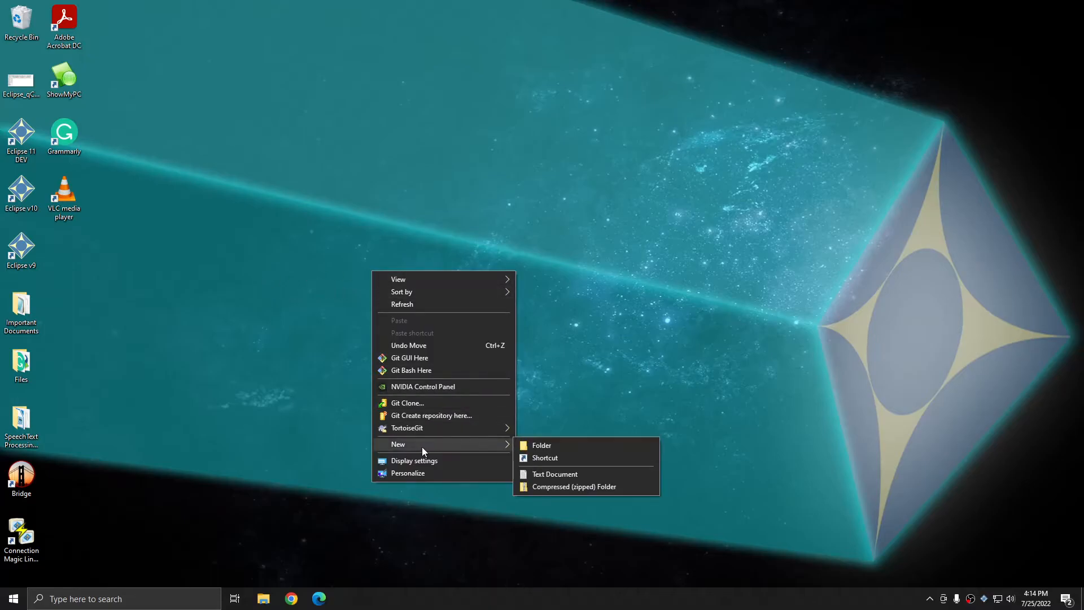
left_click(551, 460)
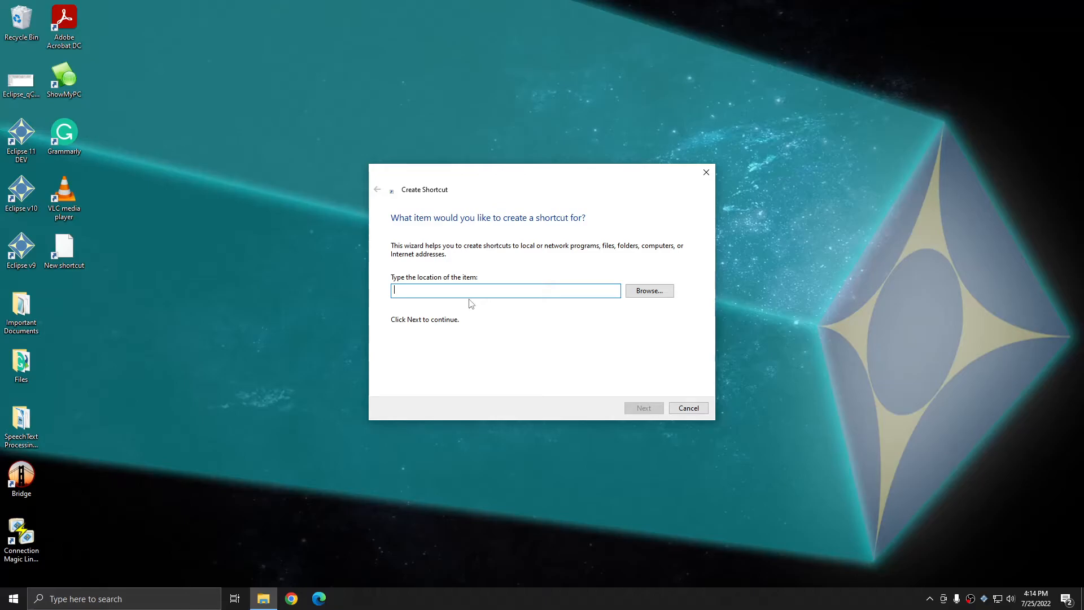
type("%win")
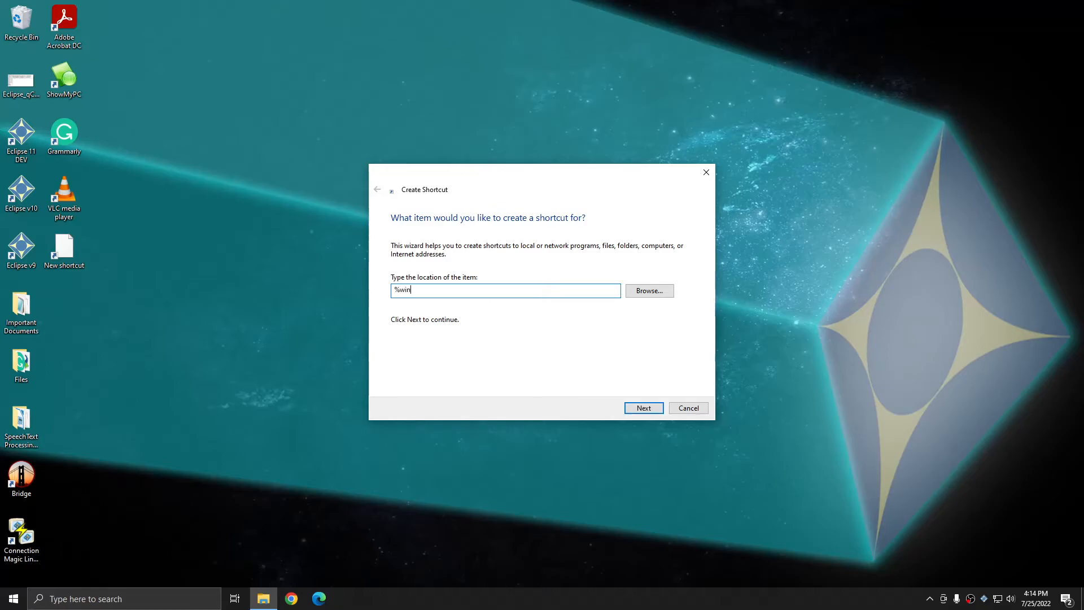
type("dir%")
type("\\")
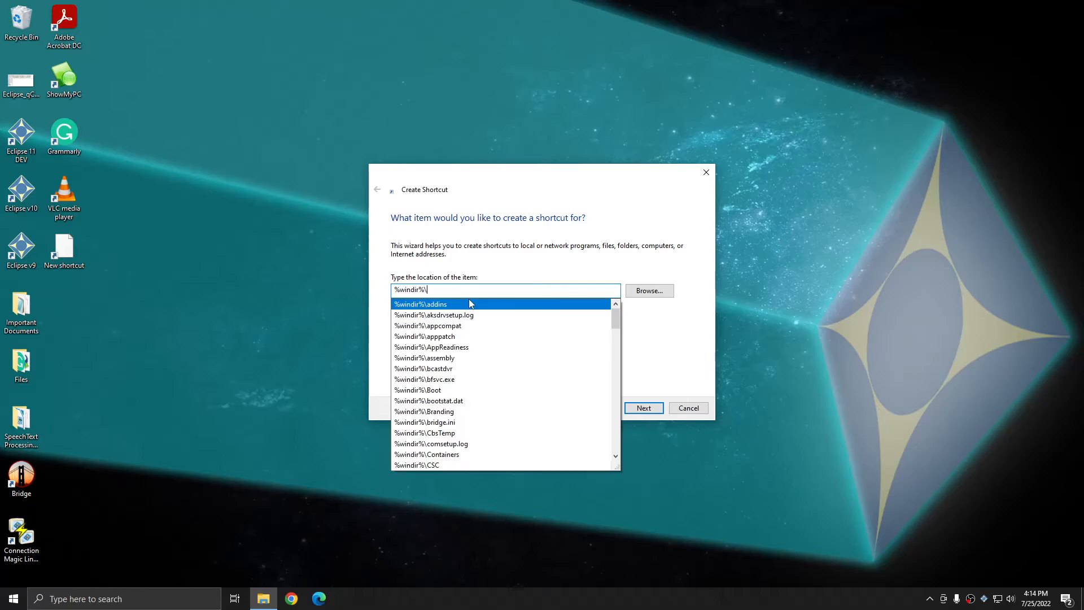
type("system32")
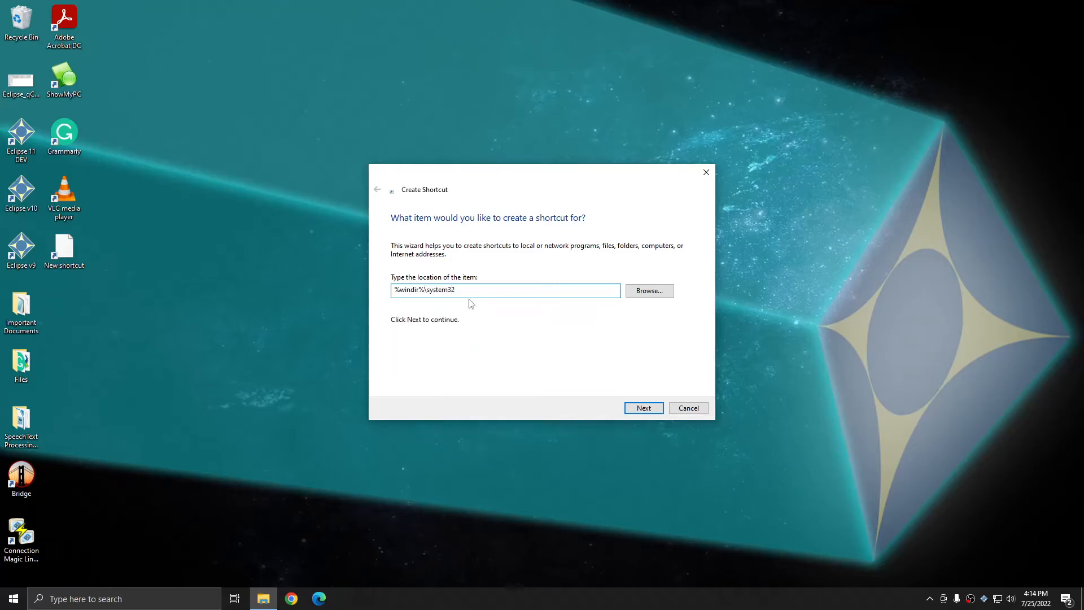
type("\\dev")
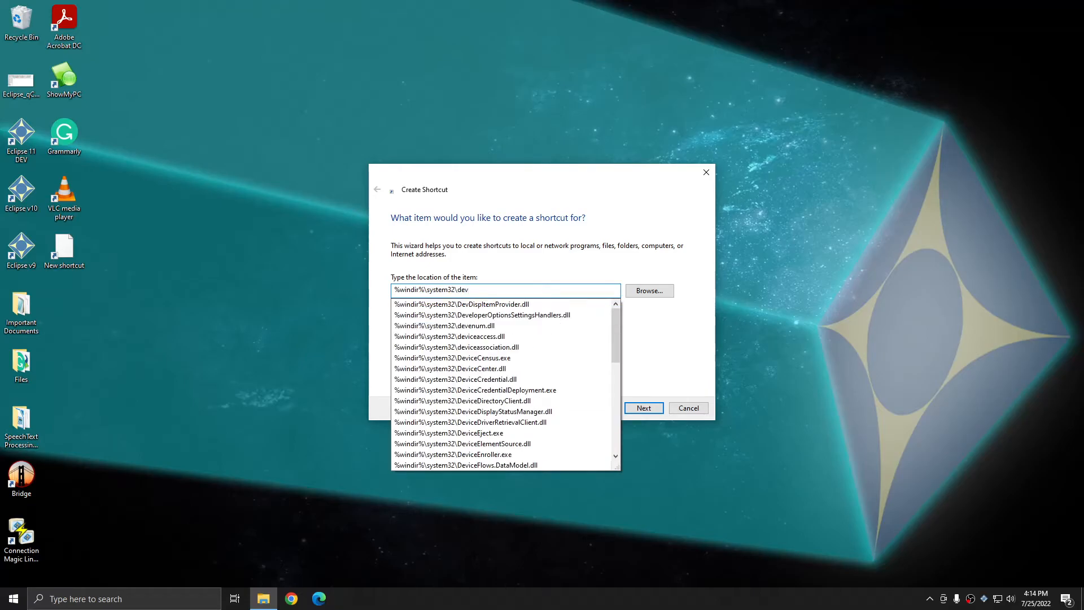
type("mgmt")
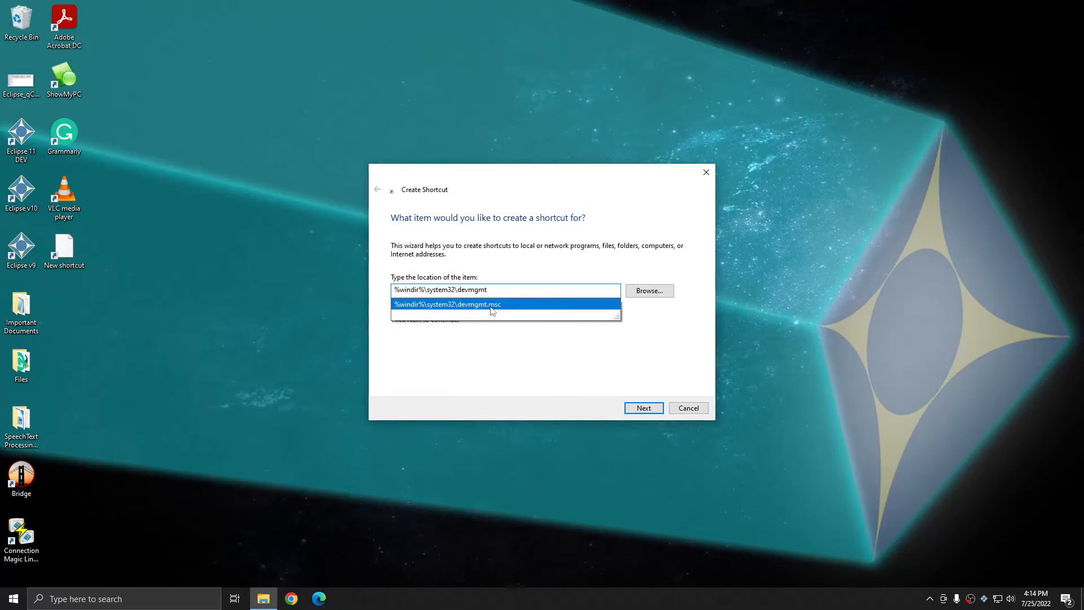
left_click(491, 308)
left_click(537, 294)
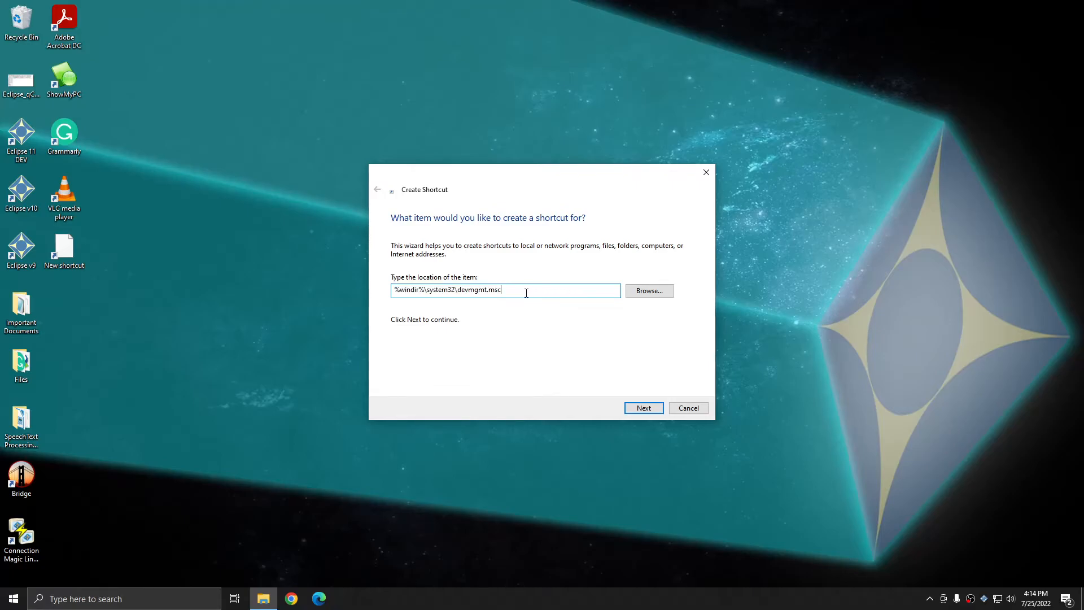
Step: Create the shortcut under the name "Device Manager" and test it by opening and closing Device Manager from the desktop
left_click(641, 410)
type("Device Manager")
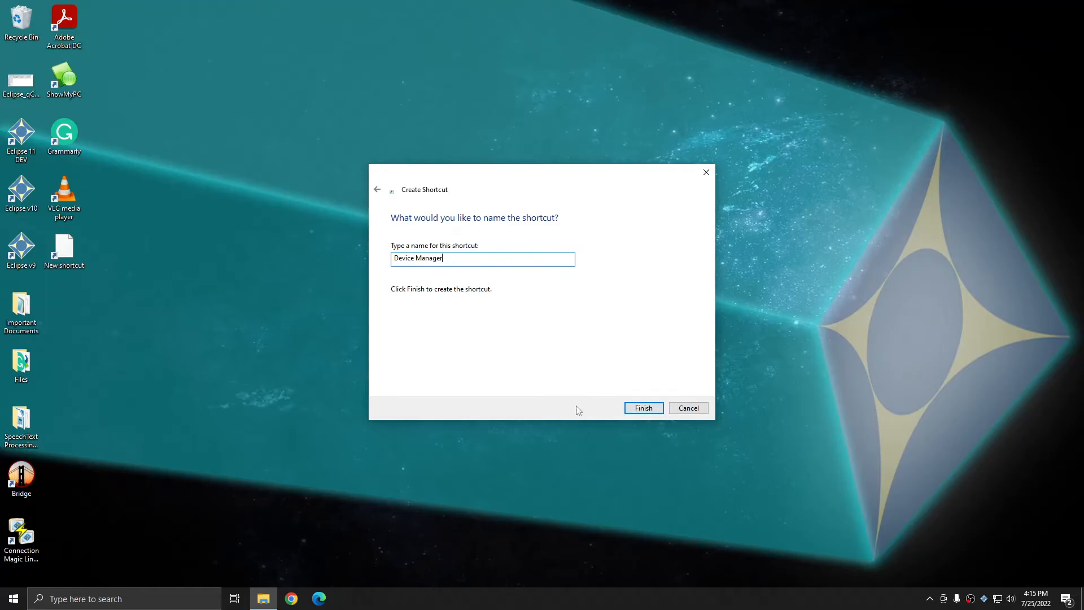
left_click(644, 408)
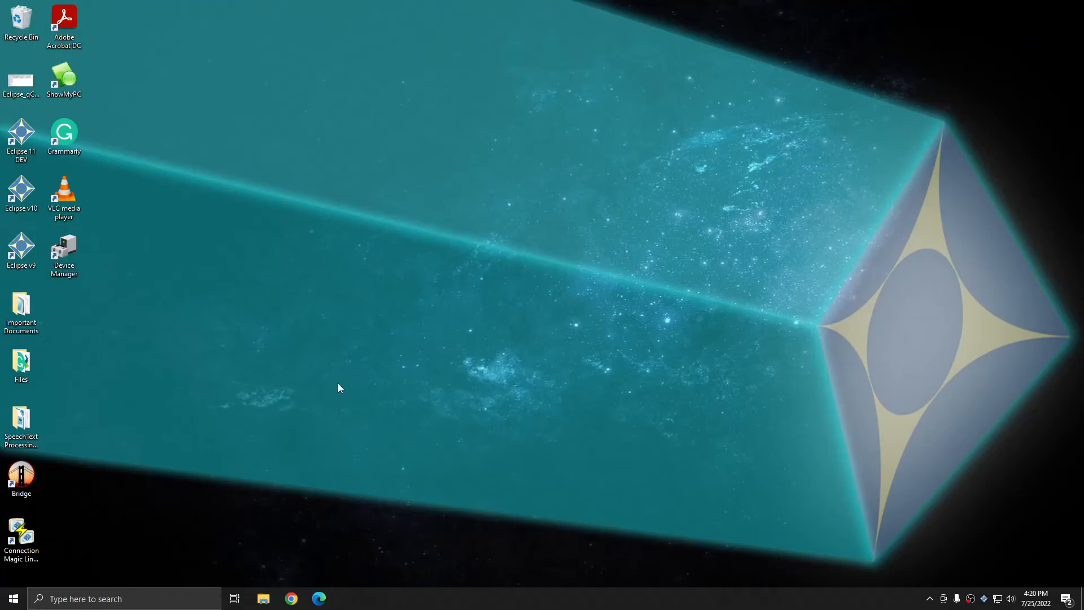
double_click(63, 256)
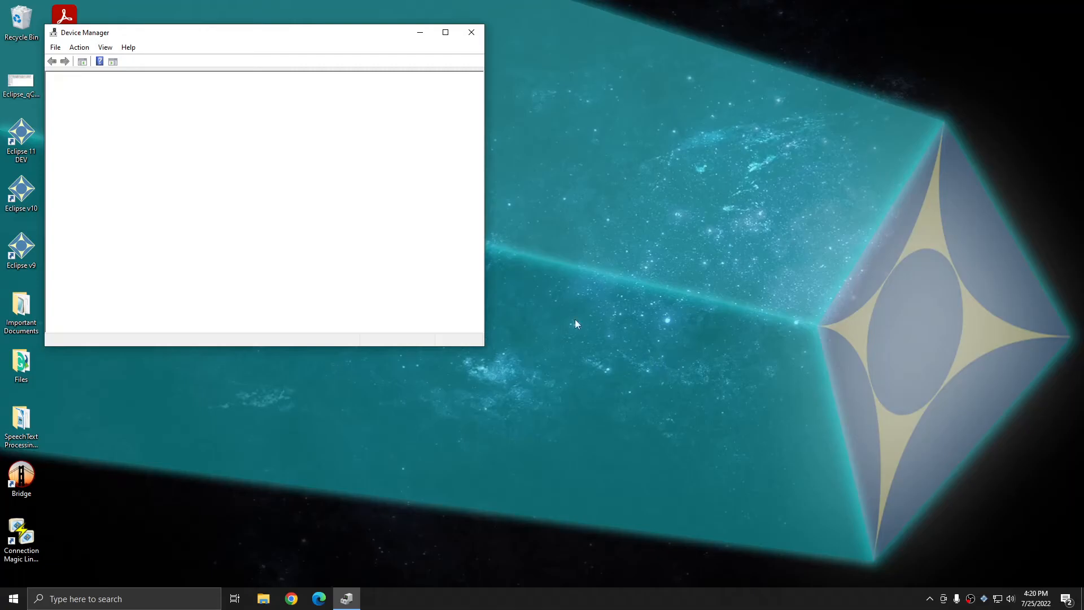
left_click(477, 35)
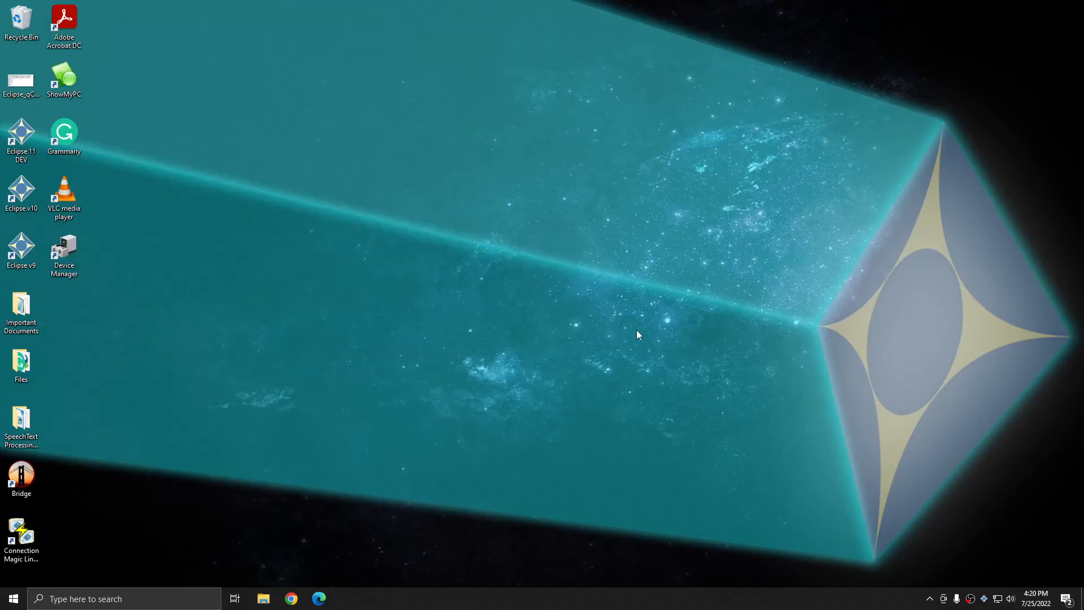